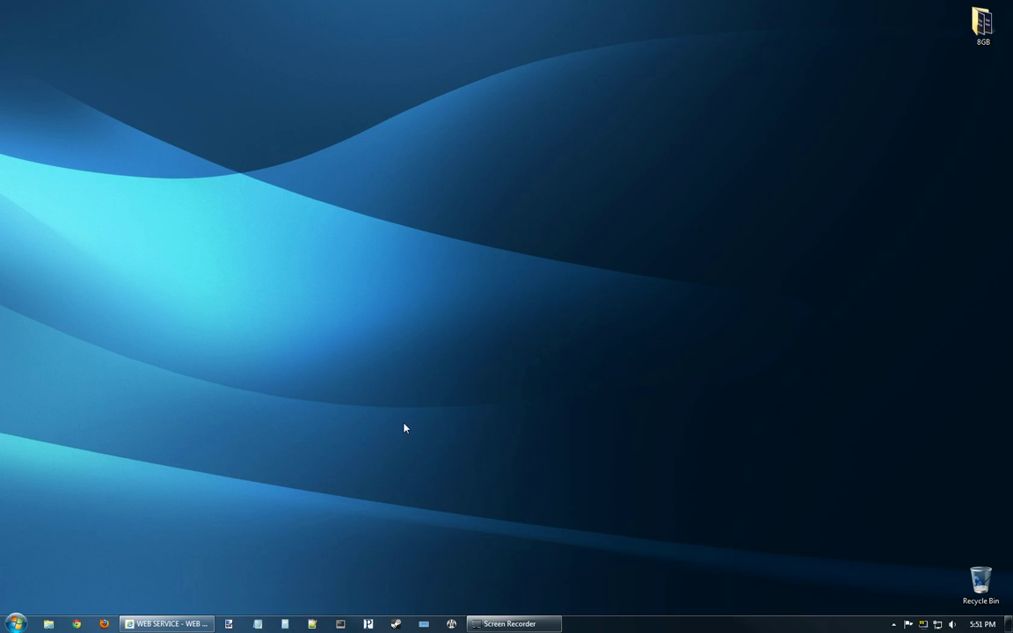
Open the Fraps Movies folder in Windows Explorer to reach the recorded Amnesia clips
click(16, 622)
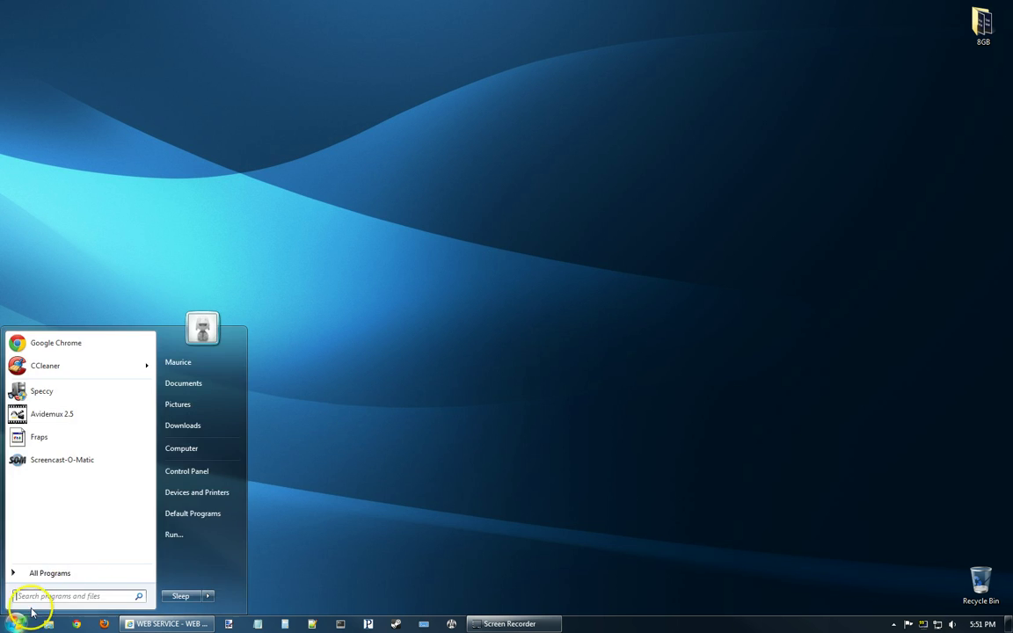
click(181, 362)
click(245, 252)
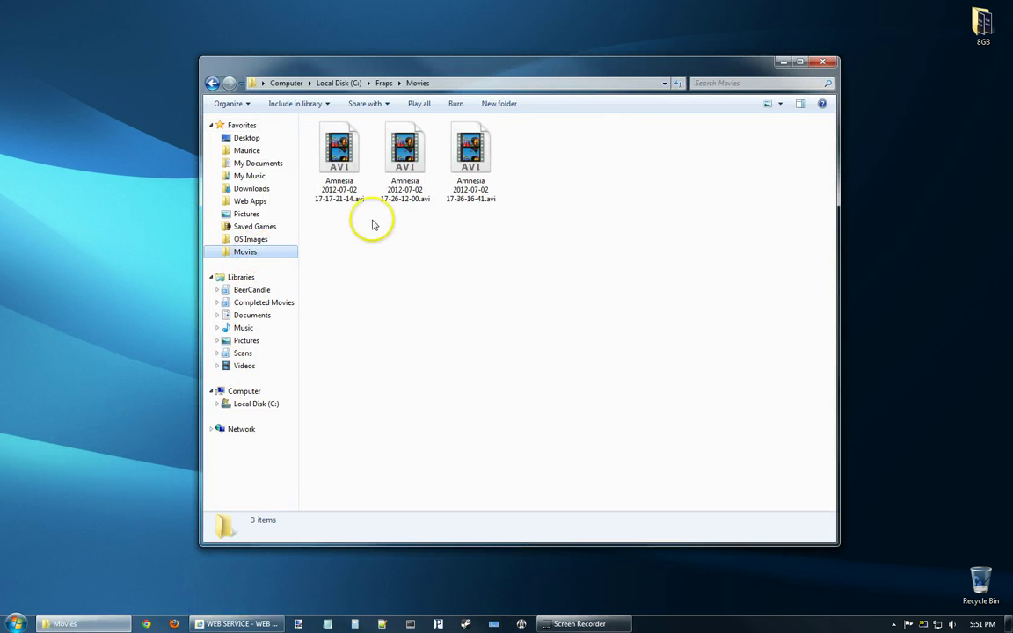
click(371, 225)
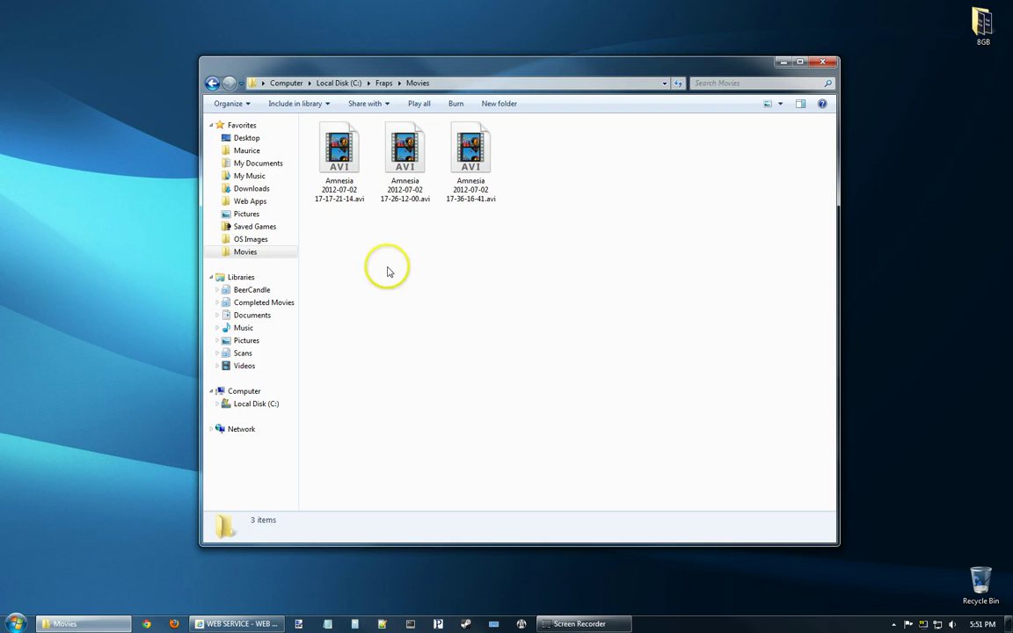
Bring up Fraps to review its movie capture settings, then minimise its window
right_click(922, 623)
click(845, 550)
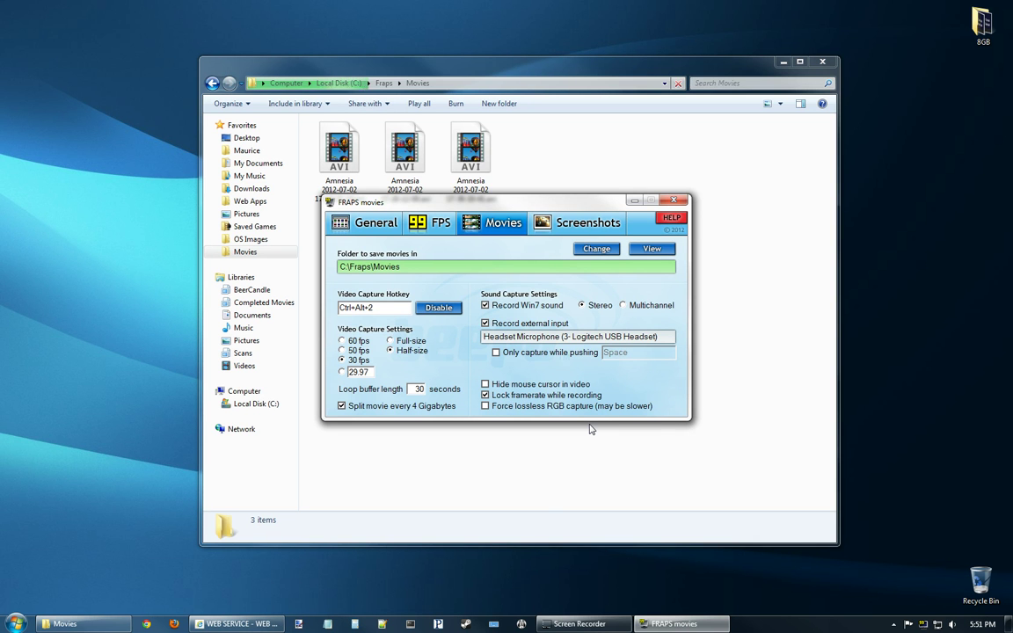
click(635, 201)
click(356, 176)
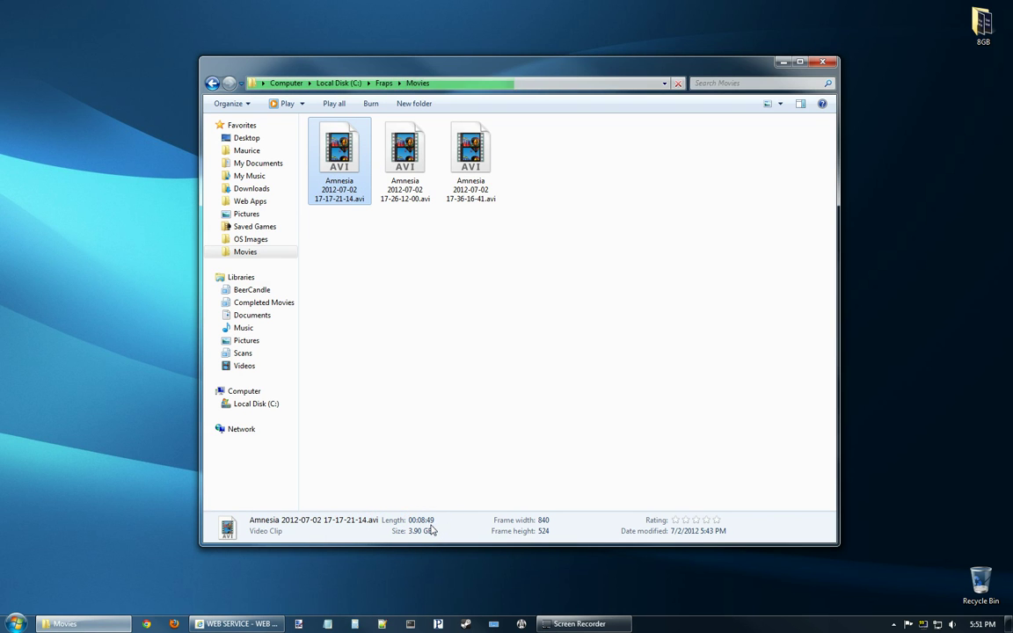
click(426, 531)
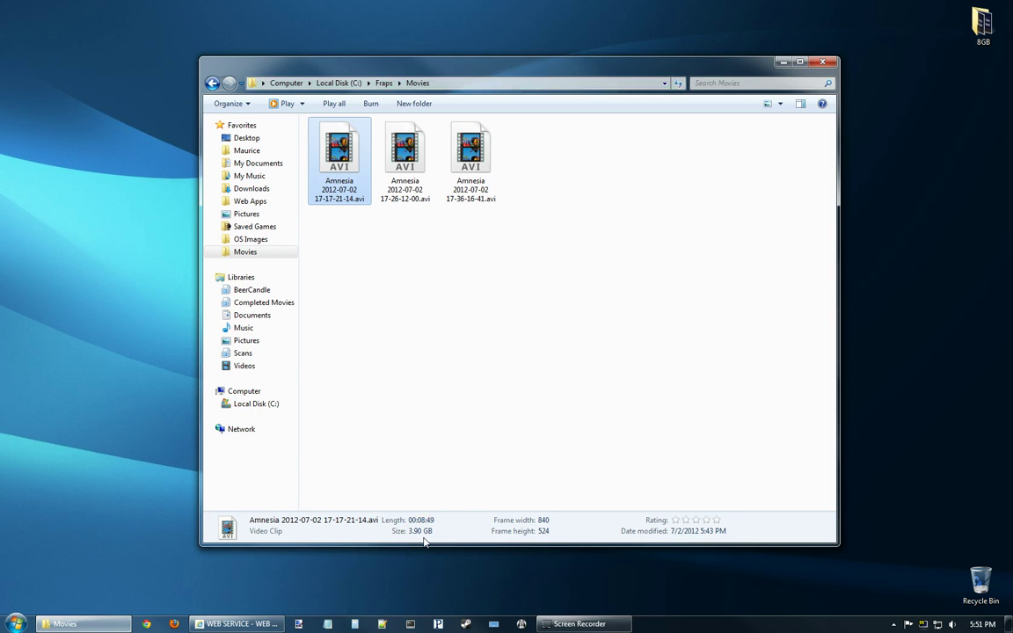
click(458, 345)
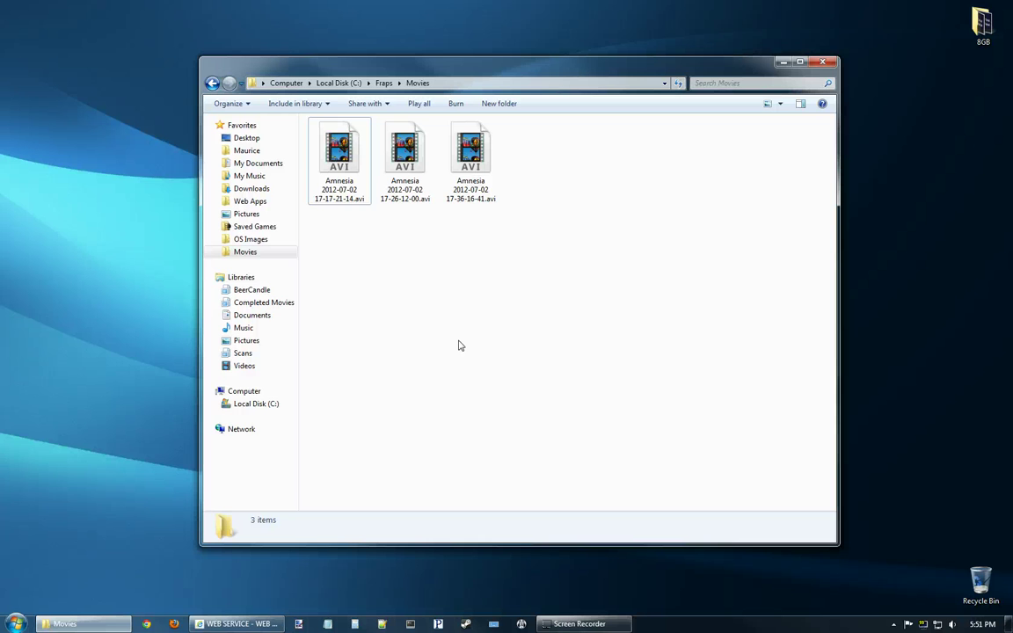
click(19, 624)
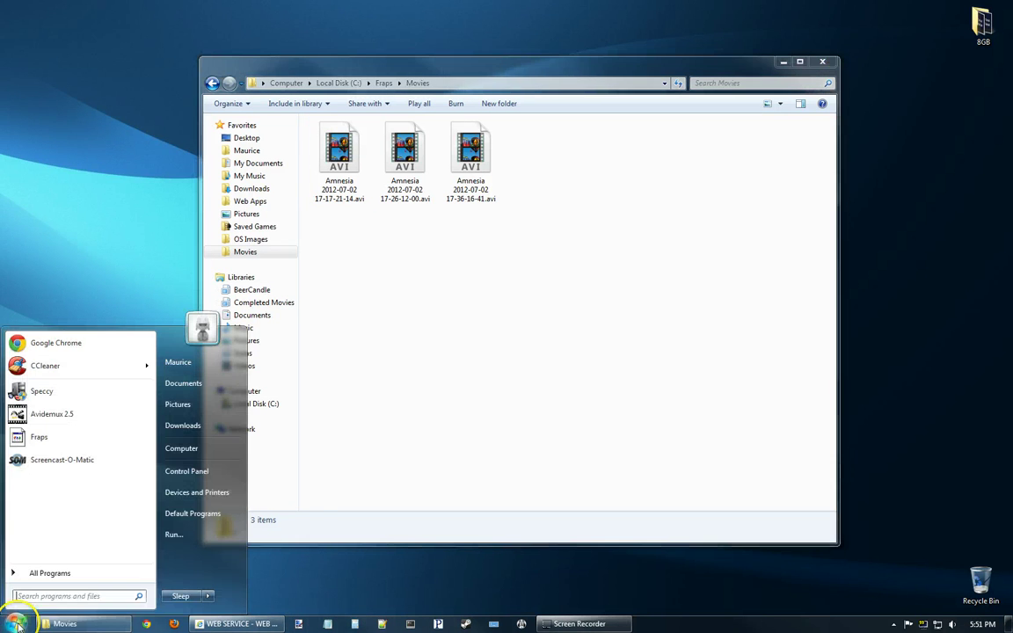
click(97, 424)
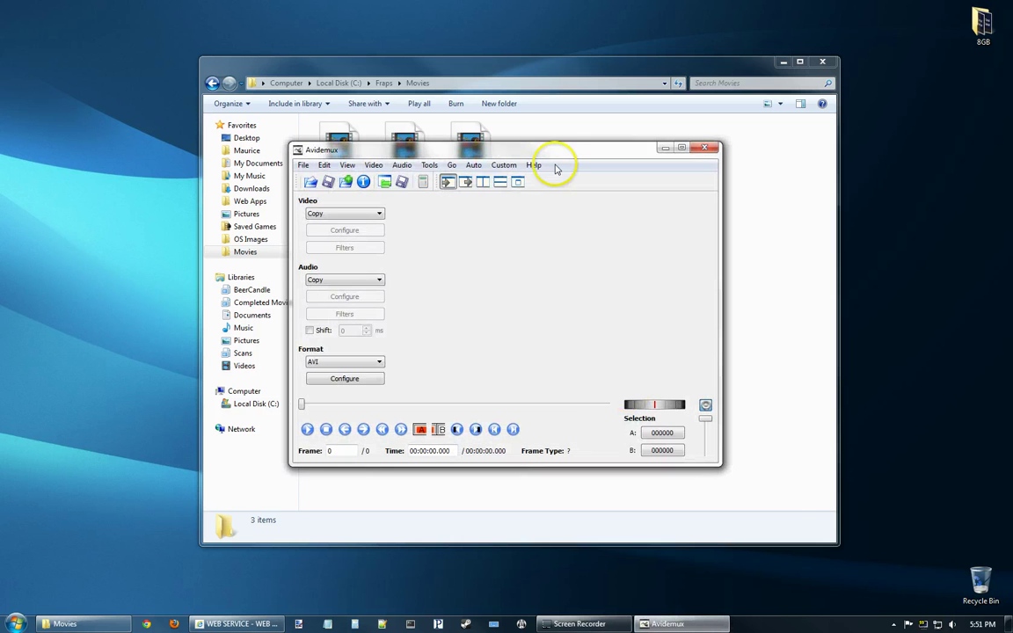
drag(563, 156, 550, 235)
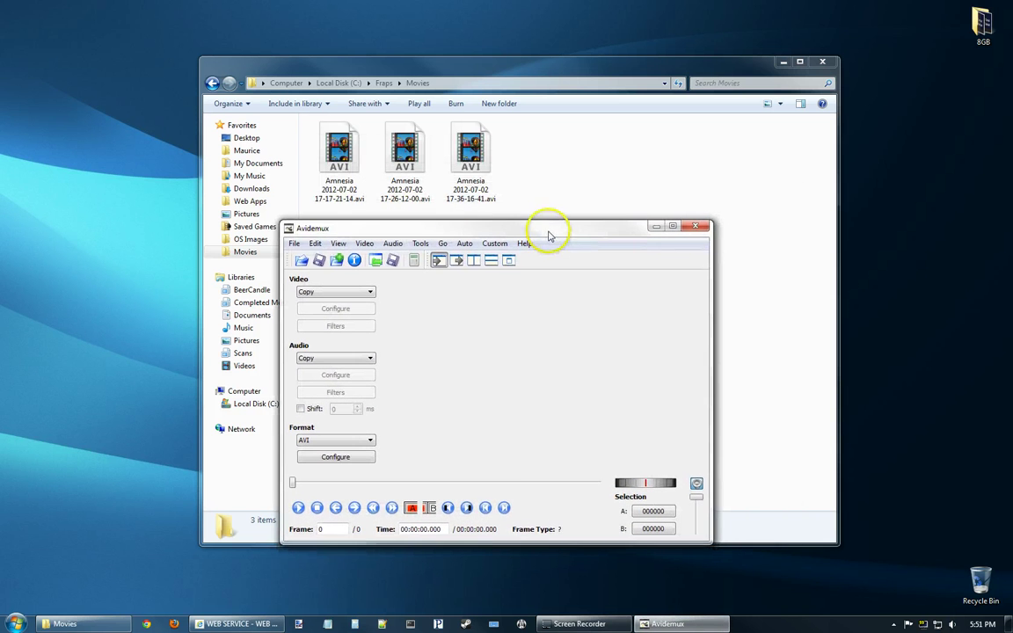
drag(341, 154, 516, 374)
drag(536, 229, 466, 88)
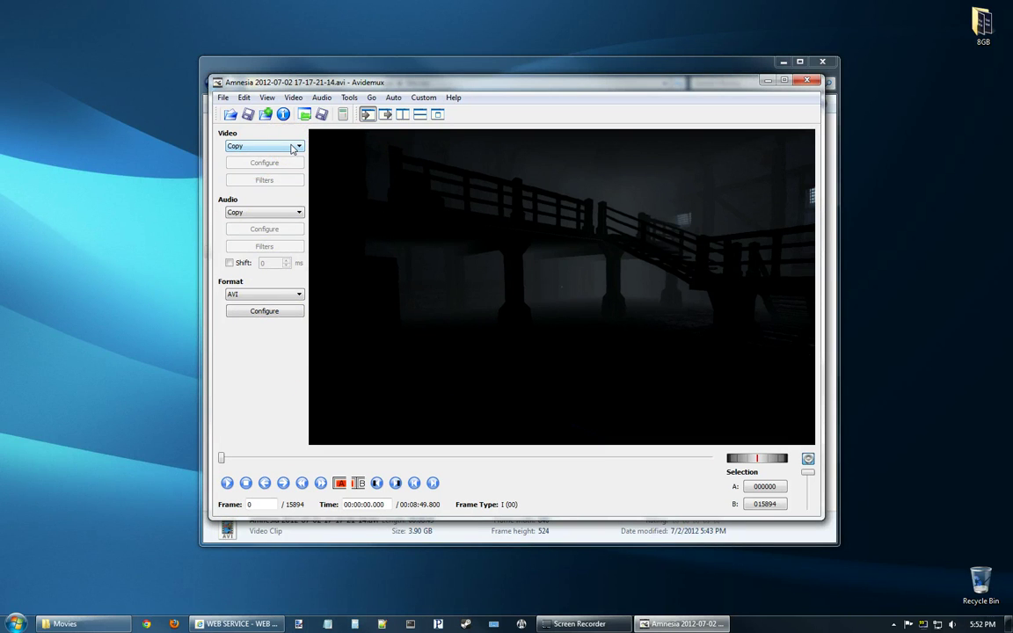
Set the video codec to MPEG-4 AVC and its single-pass constant rate factor quality to 18
click(294, 148)
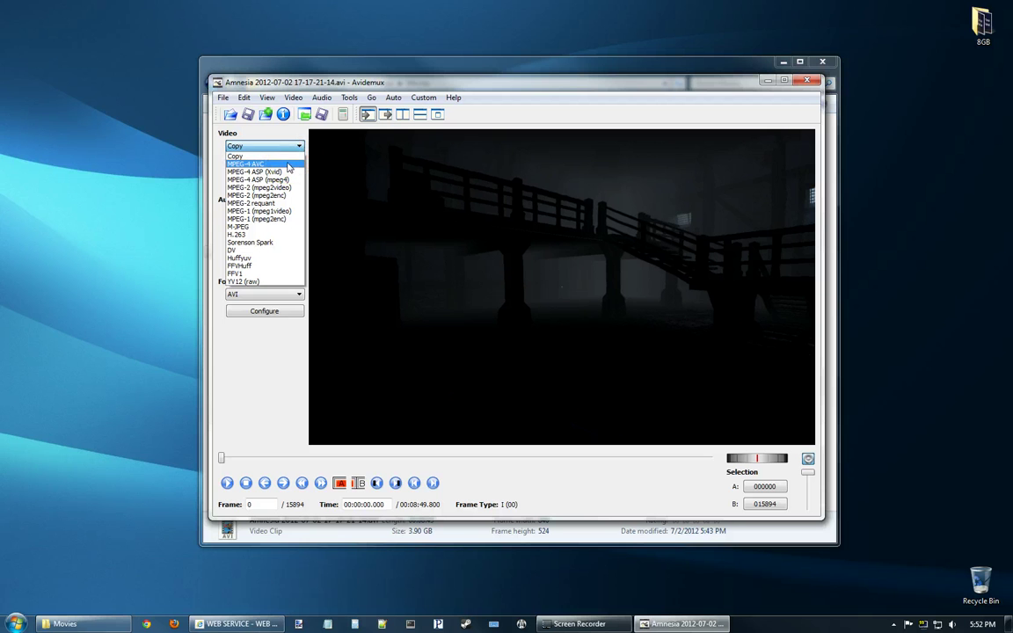
click(288, 166)
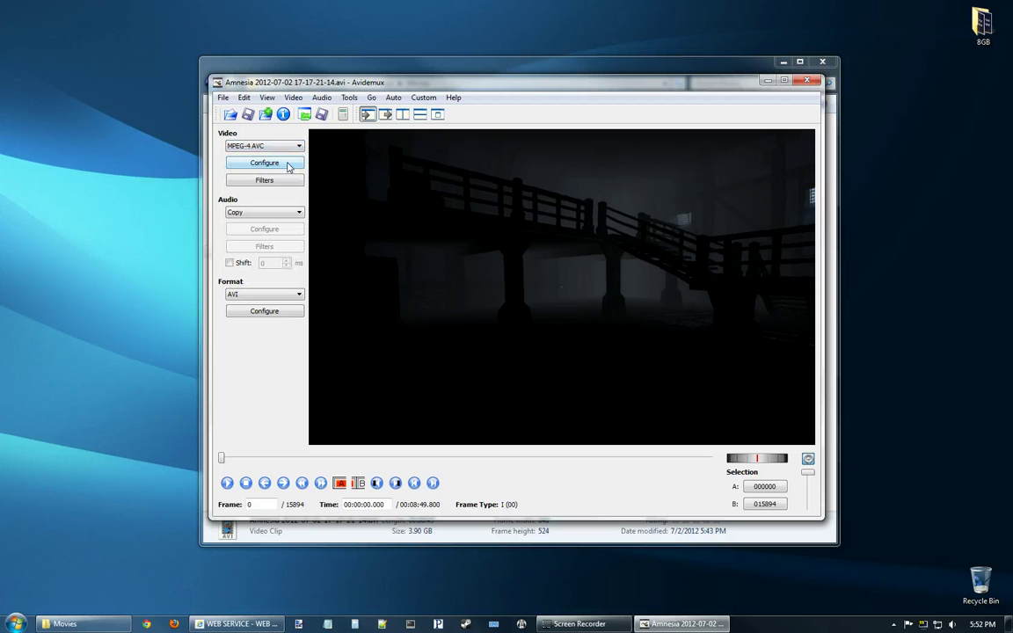
click(288, 165)
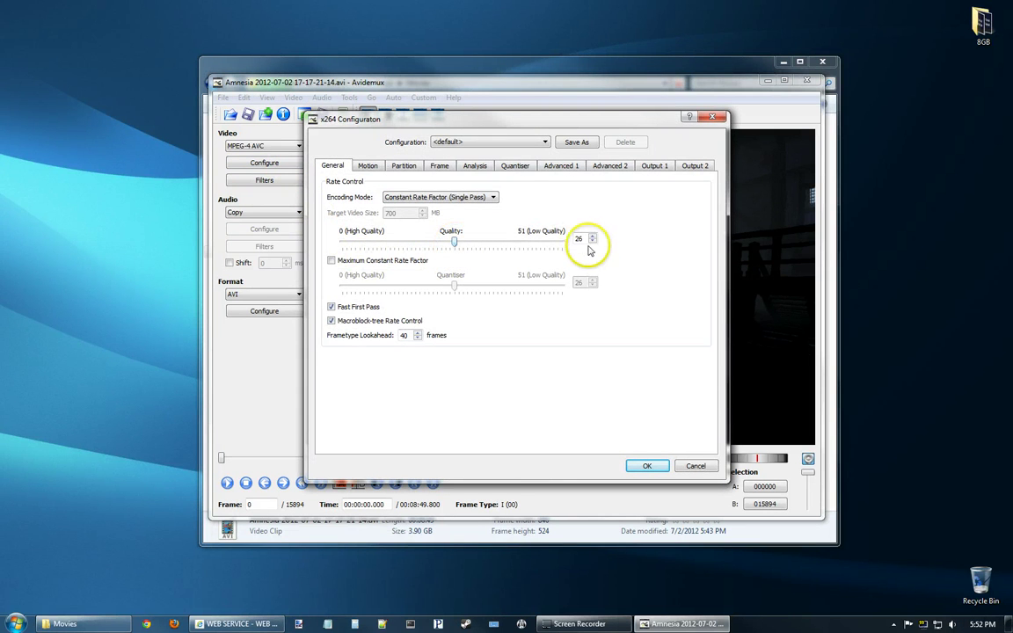
click(593, 241)
click(592, 241)
click(592, 241)
click(593, 241)
click(592, 241)
click(592, 242)
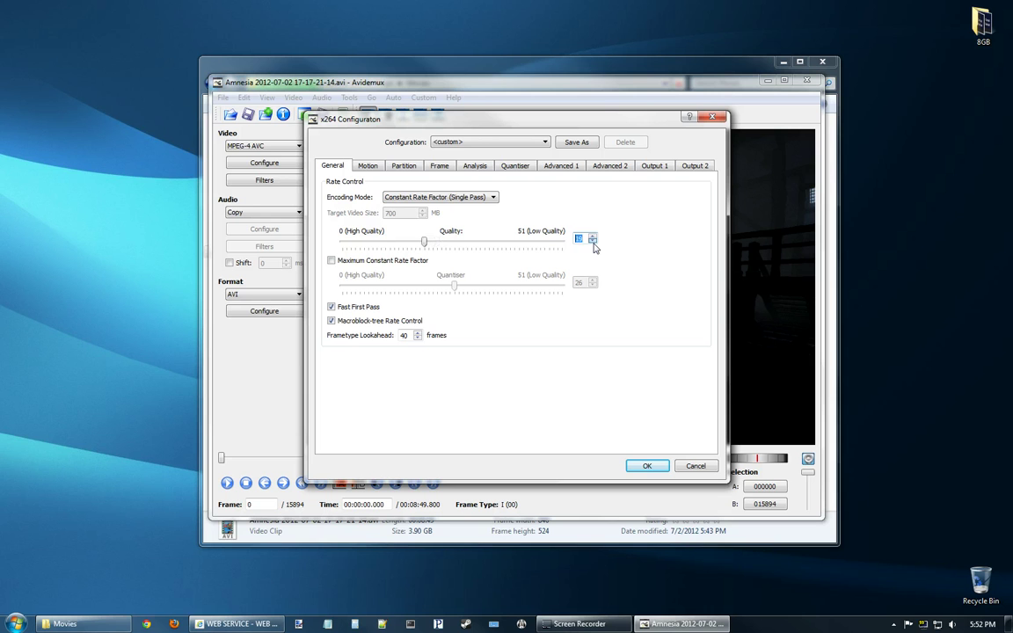
click(592, 242)
click(593, 242)
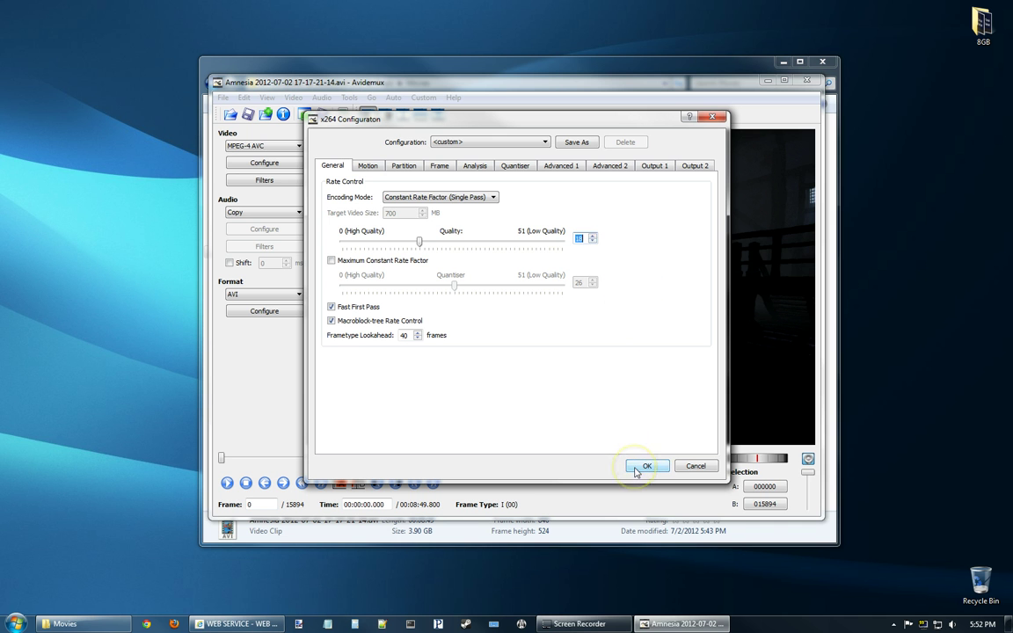
click(636, 472)
click(646, 466)
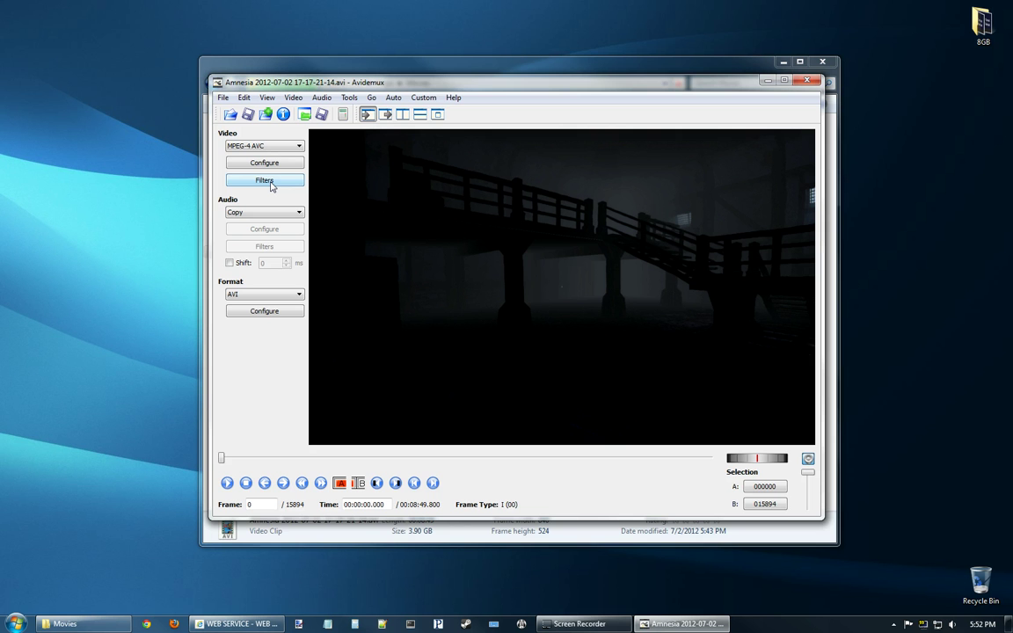
Add the Avisynth ColorYUV colour filter to the video with its level set to PC -> TV
click(270, 183)
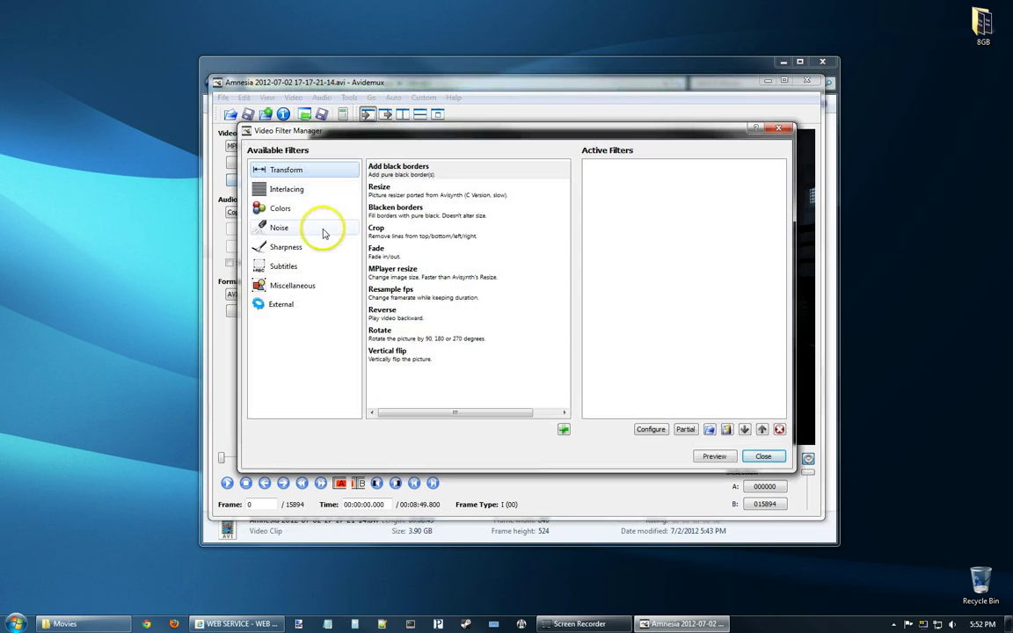
click(281, 210)
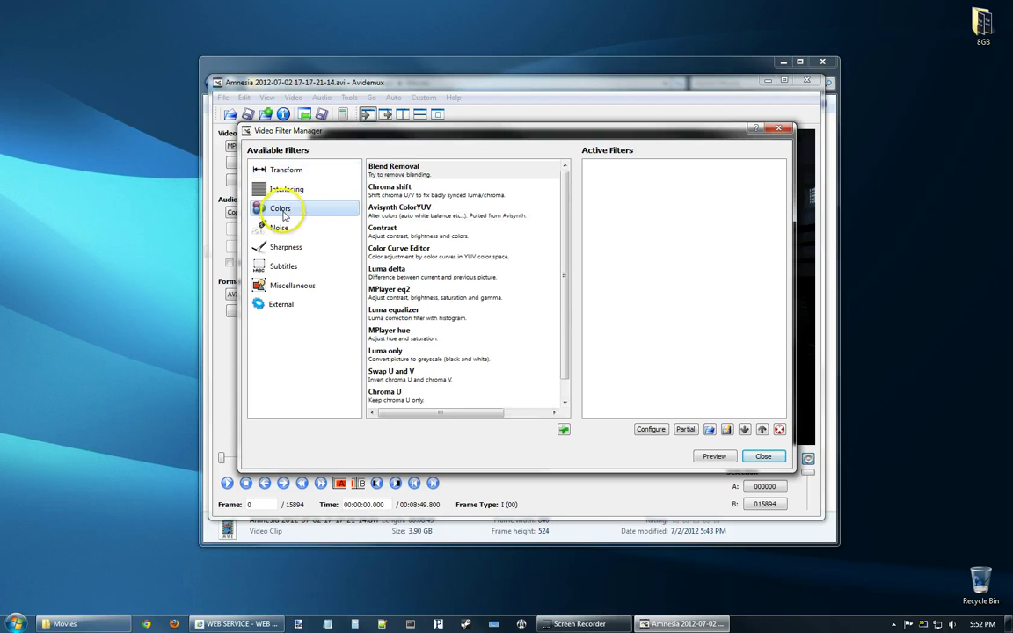
click(418, 220)
click(563, 429)
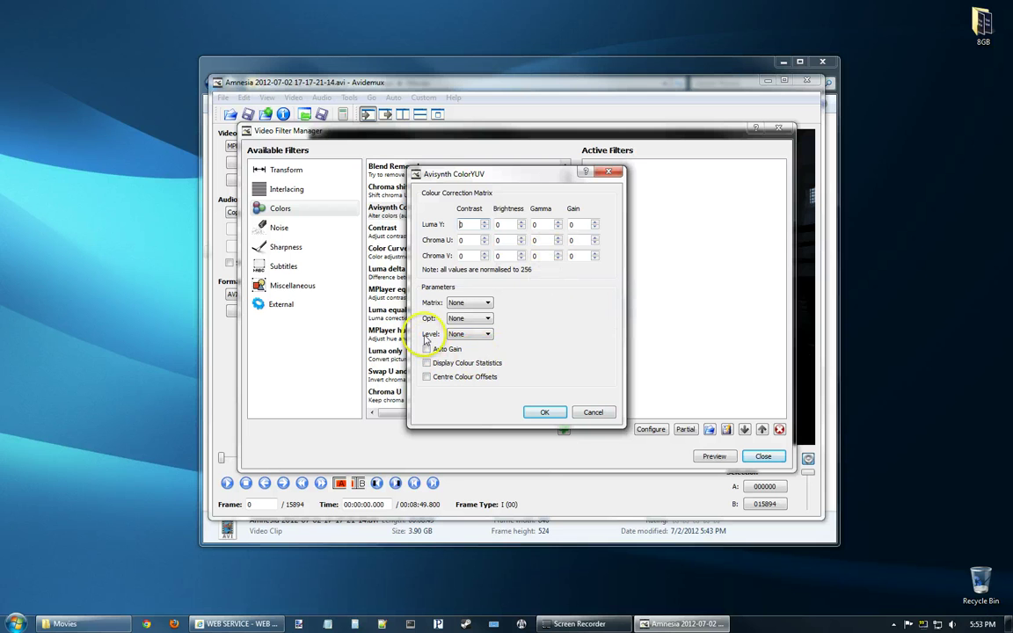
click(466, 335)
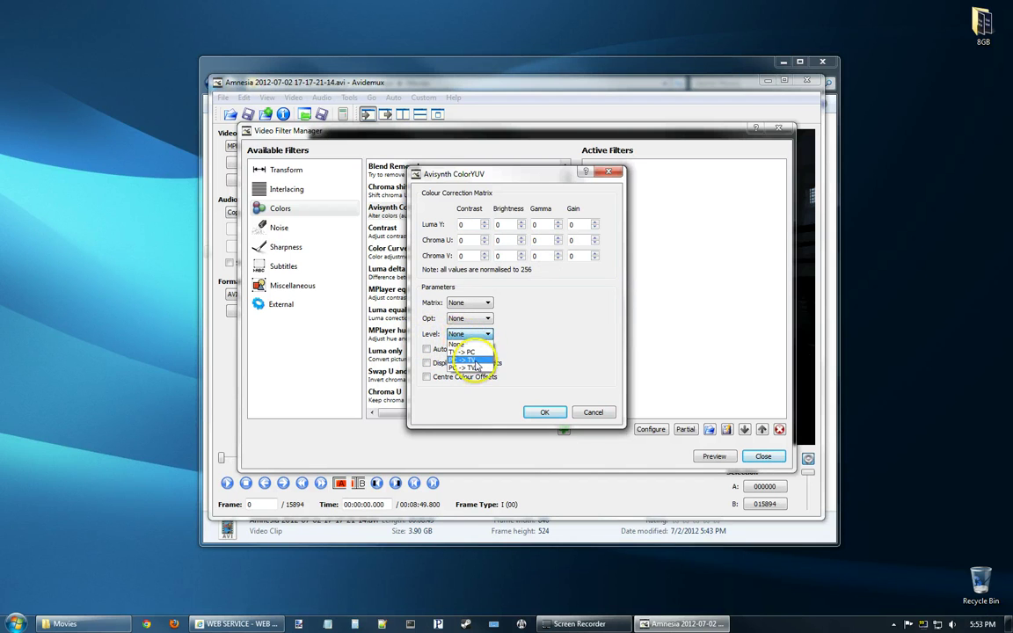
click(474, 360)
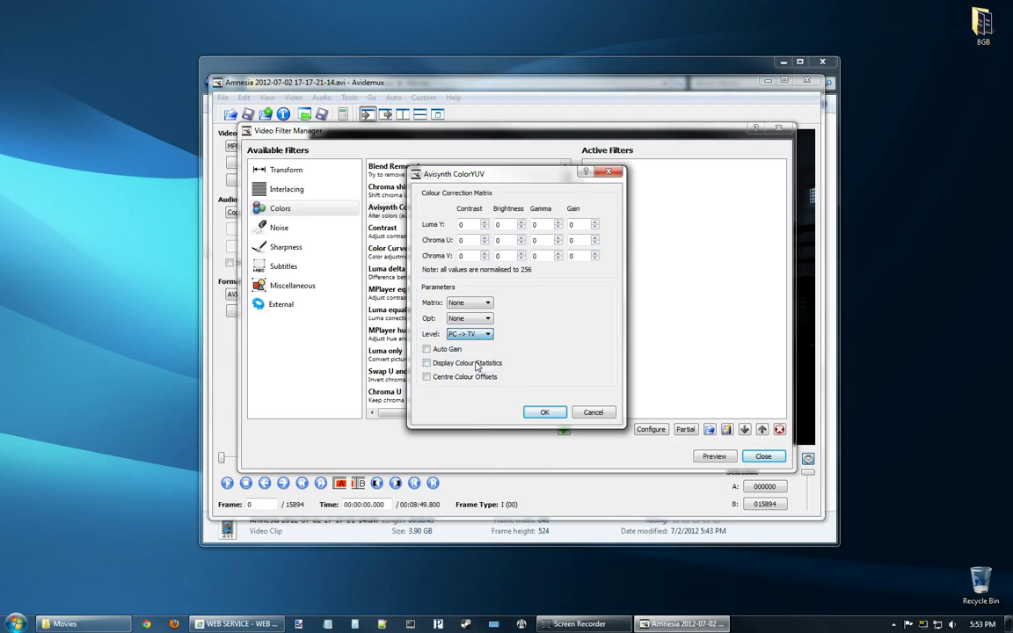
click(542, 411)
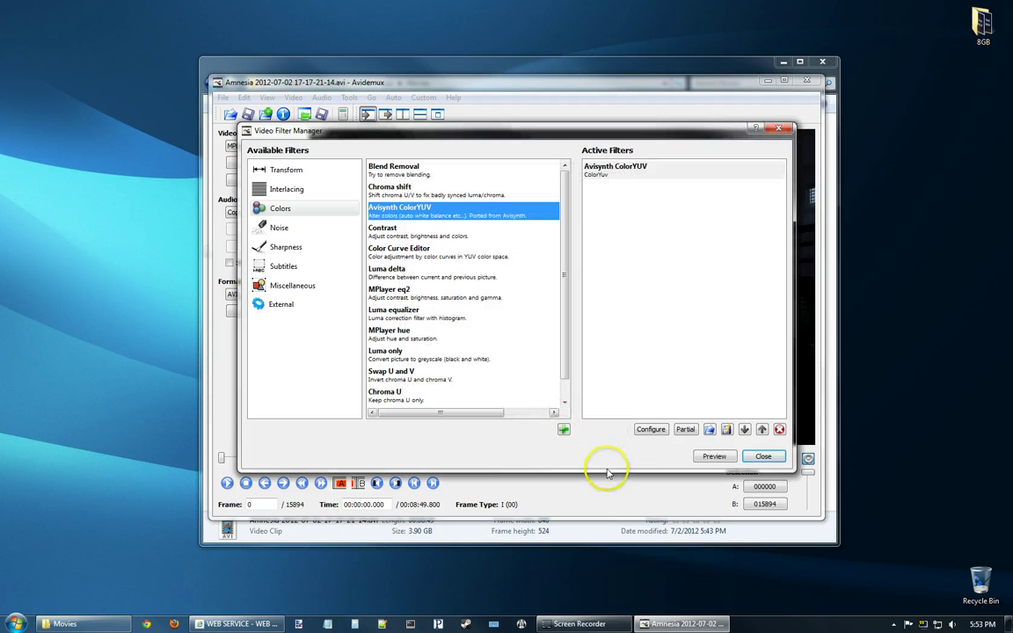
click(711, 458)
click(735, 481)
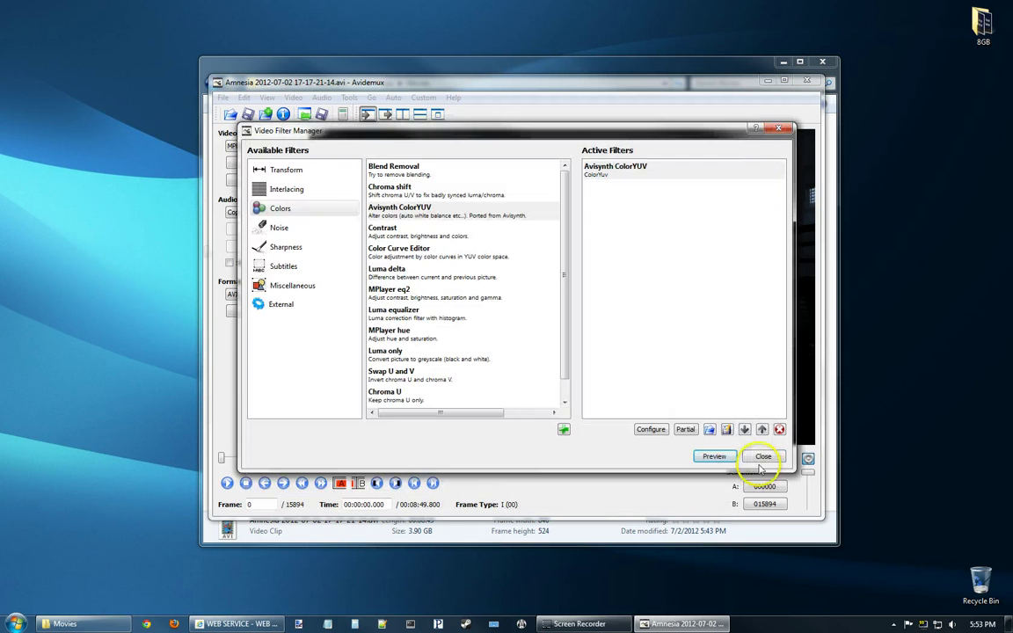
click(675, 420)
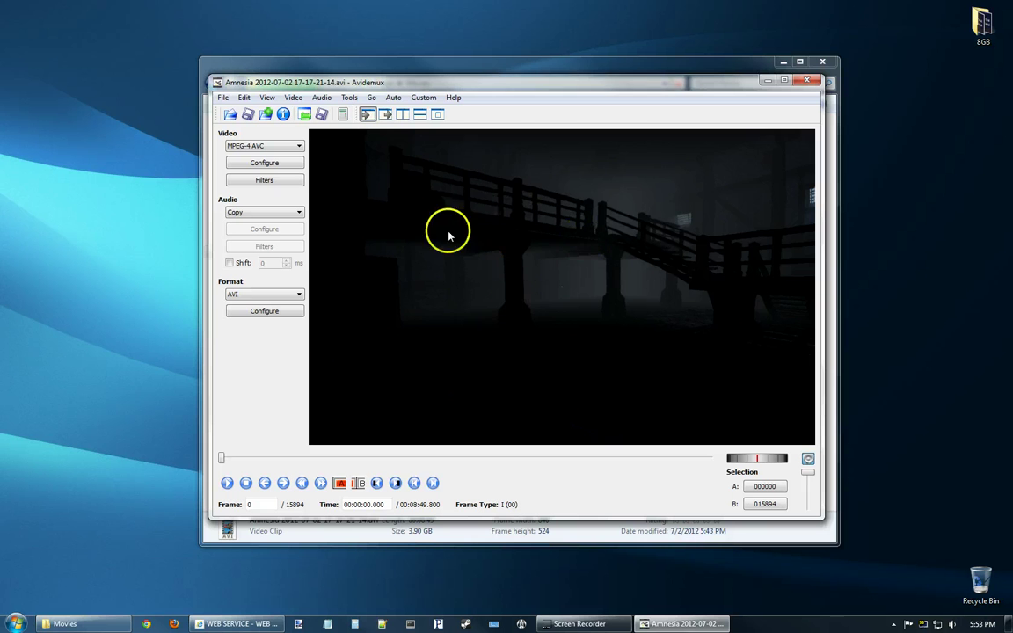
Compare the original picture with the filtered output preview, leaving the output preview on
click(387, 114)
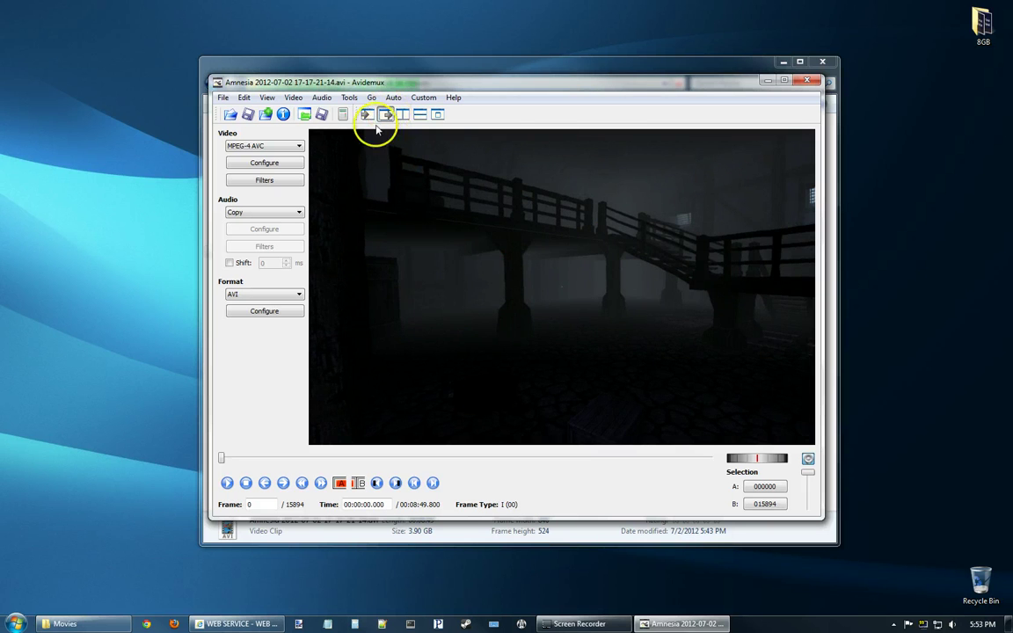
click(386, 115)
click(385, 116)
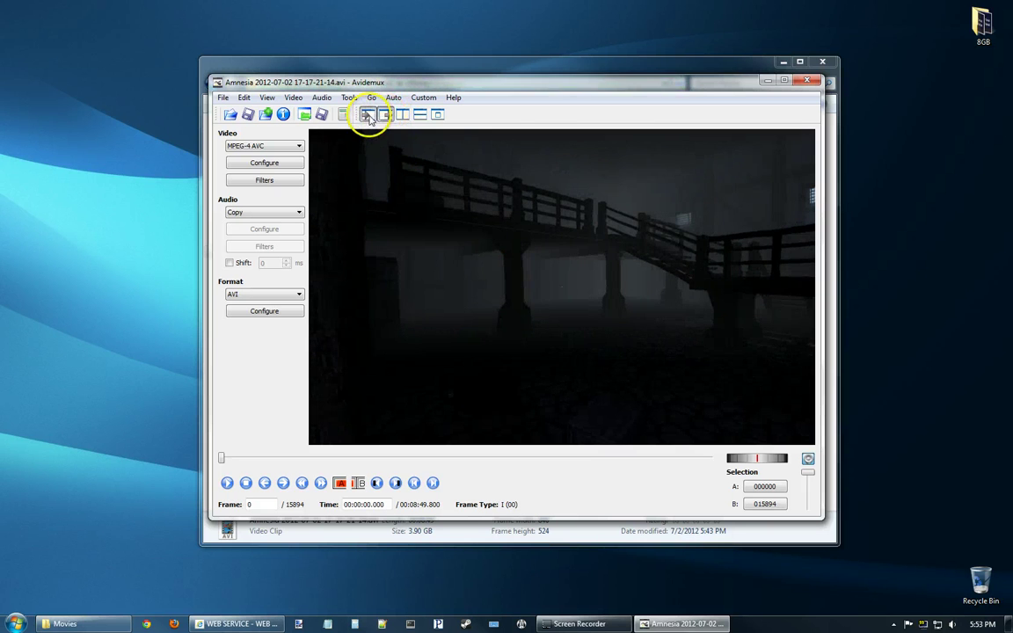
click(385, 115)
click(386, 115)
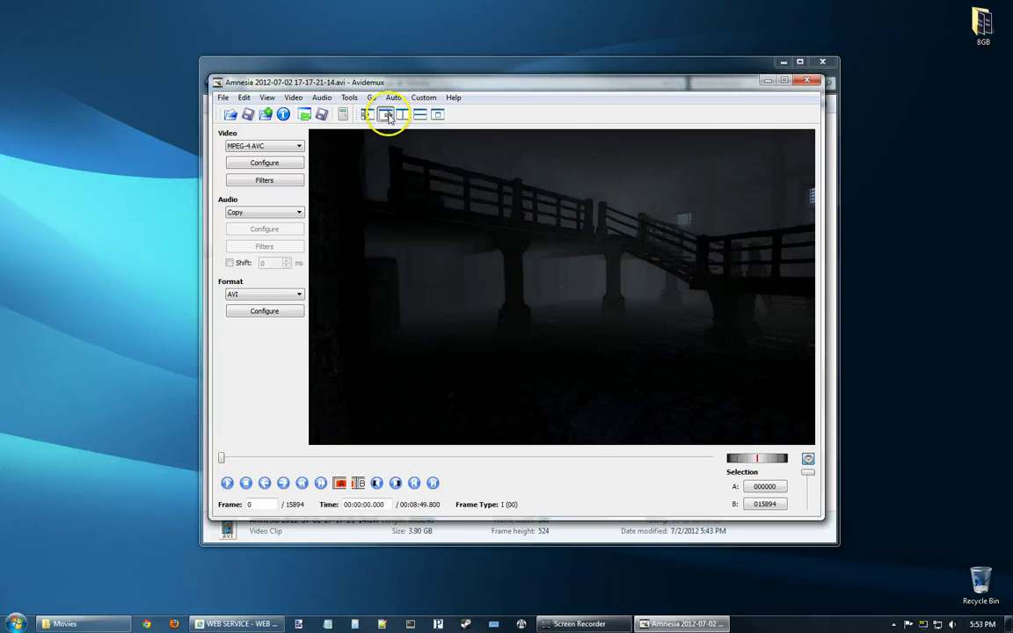
Set the audio codec to AAC (Faac) at a bitrate of 128 and the output format to MP4
click(281, 218)
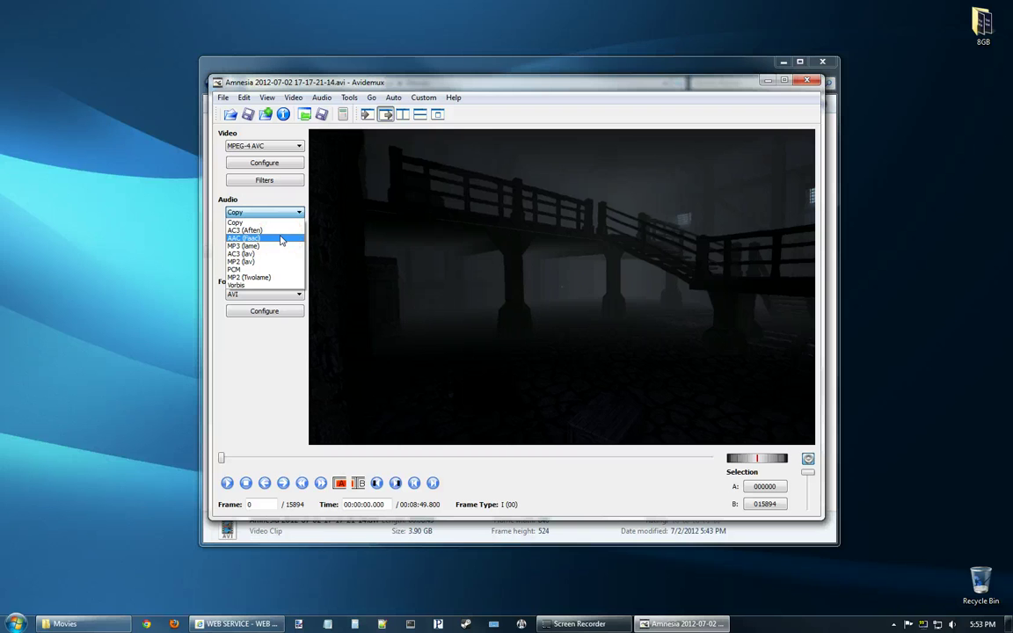
click(281, 239)
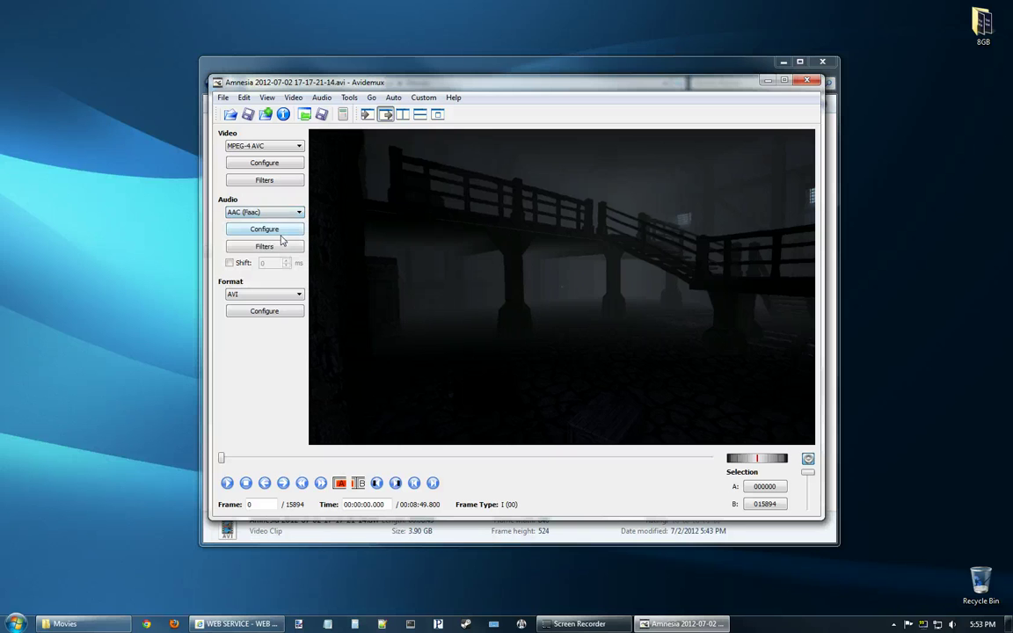
click(286, 229)
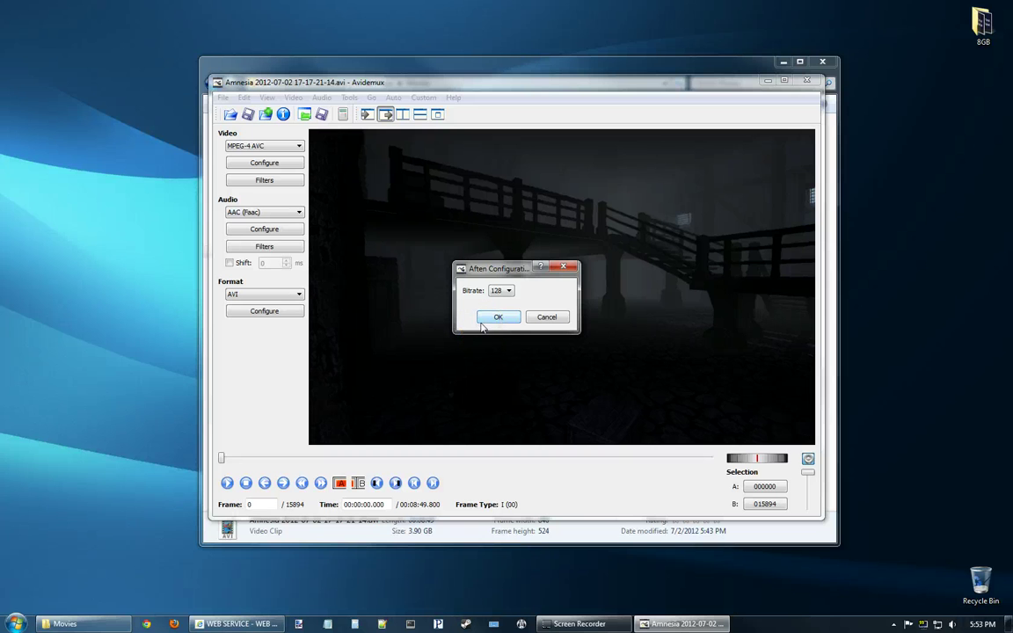
click(481, 324)
click(298, 296)
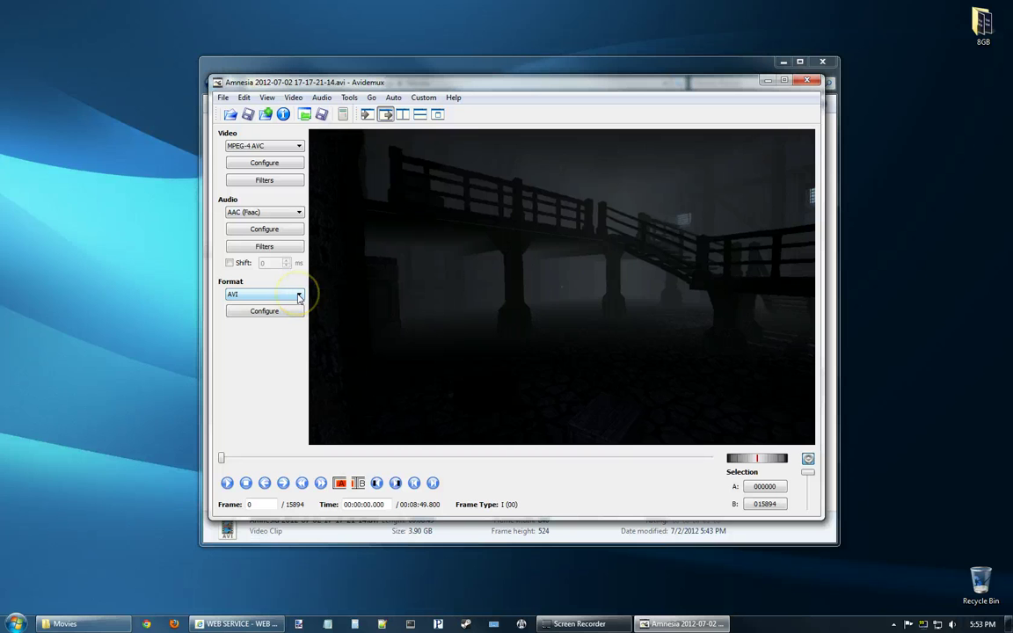
drag(299, 296, 263, 361)
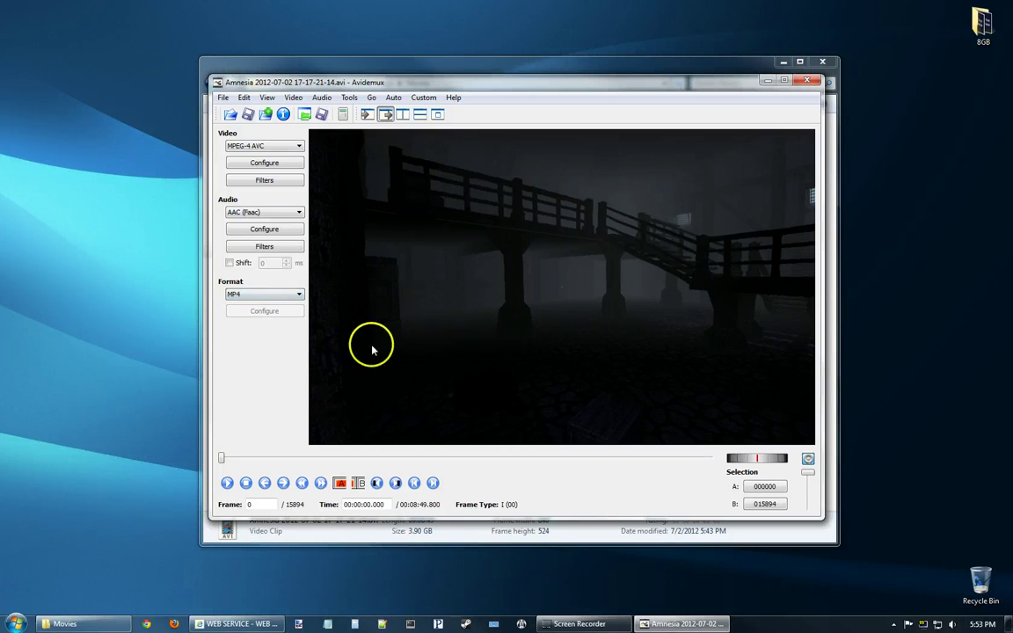
Save the compressed video as part5.mp4 in the Amnesia - The Dark Desent folder of the Completed Movies library, and close Avidemux
click(248, 114)
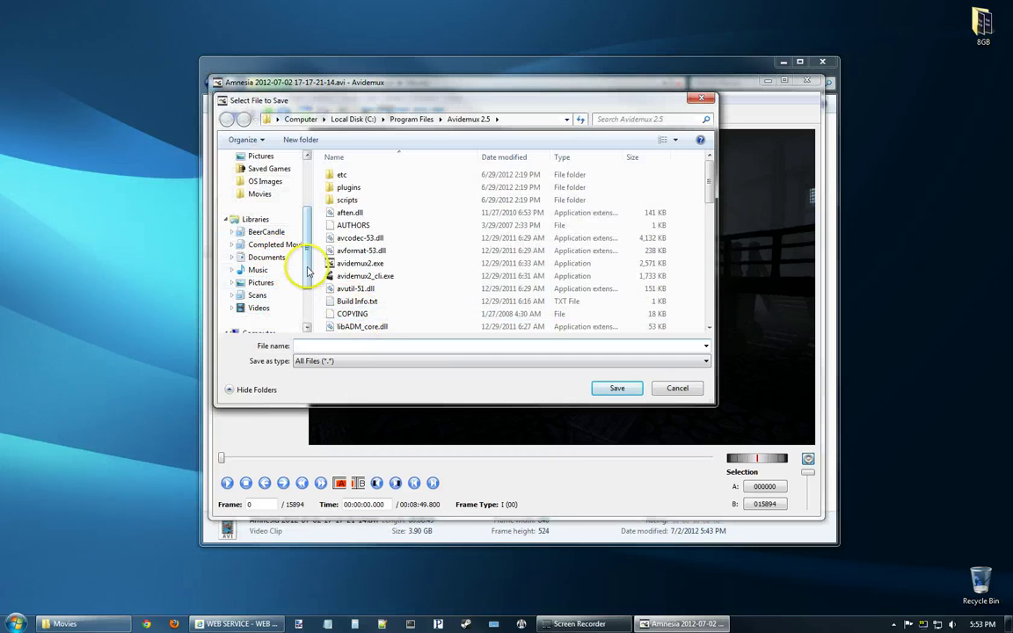
click(279, 245)
double_click(386, 235)
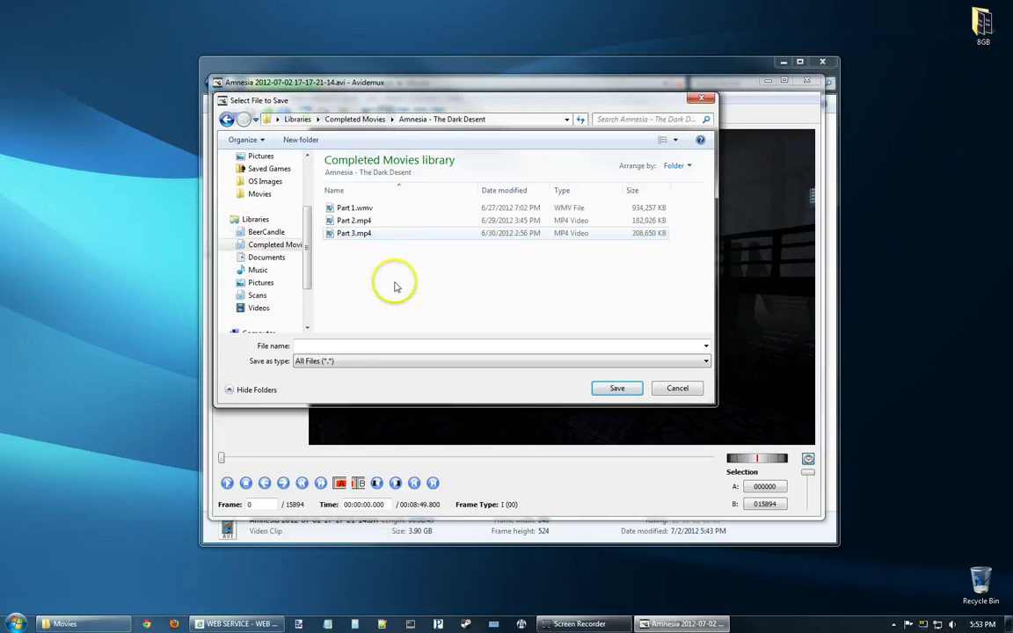
click(338, 361)
click(344, 346)
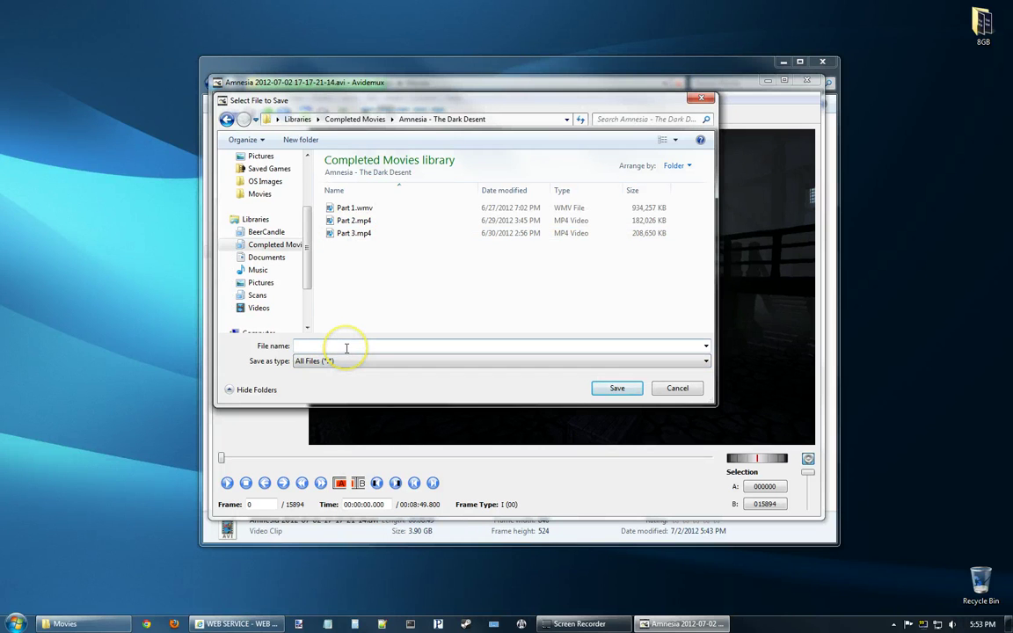
text(part5)
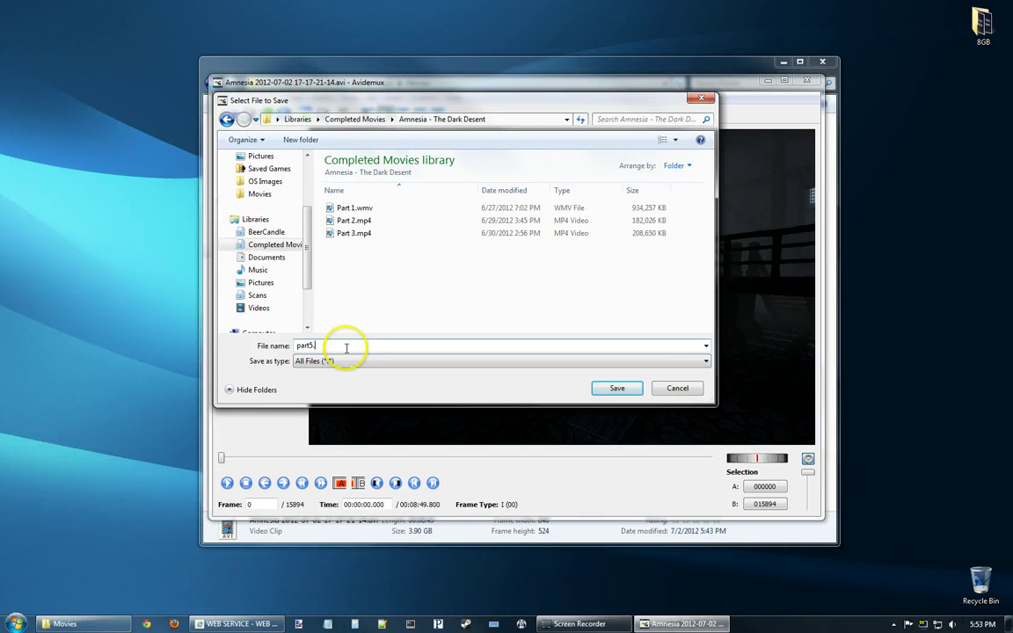
text(.mp4)
key(Return)
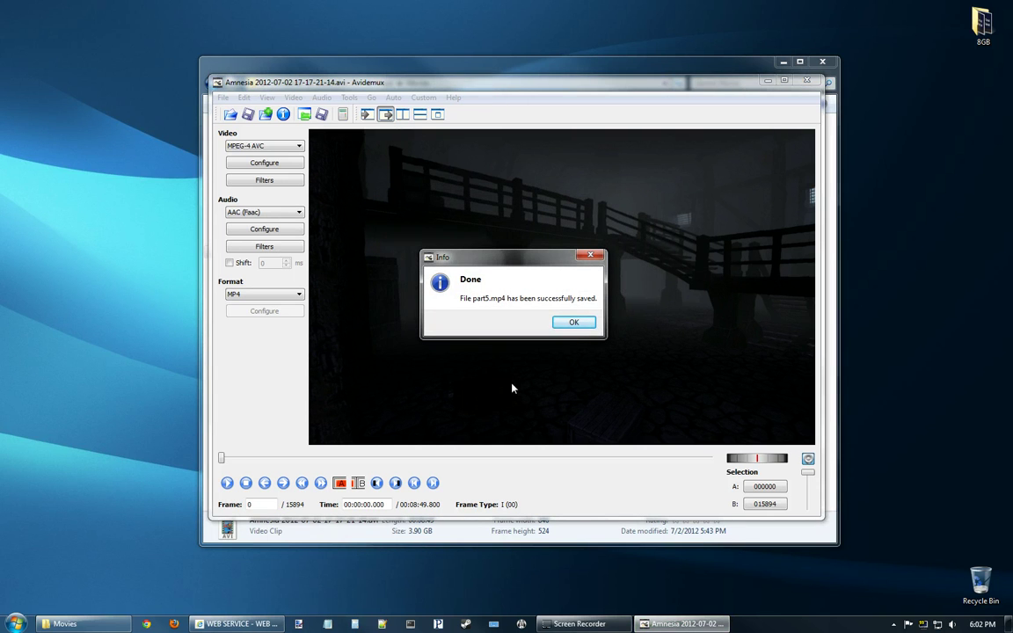
click(574, 323)
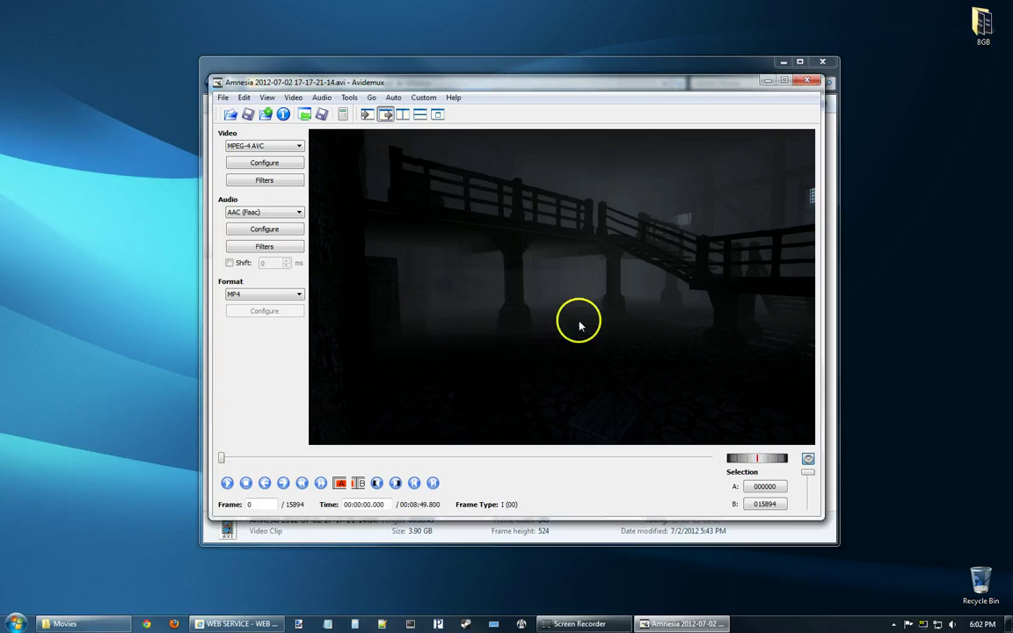
click(811, 82)
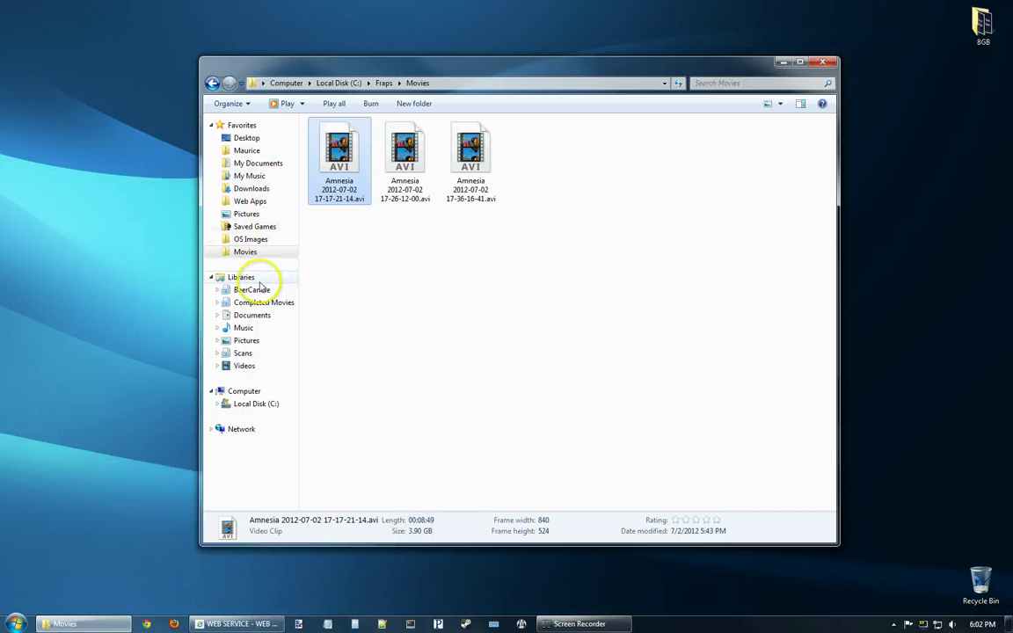
In Windows Explorer, open the properties of part5.mp4 in the Completed Movies library's Amnesia - The Dark Desent folder
click(260, 303)
double_click(366, 200)
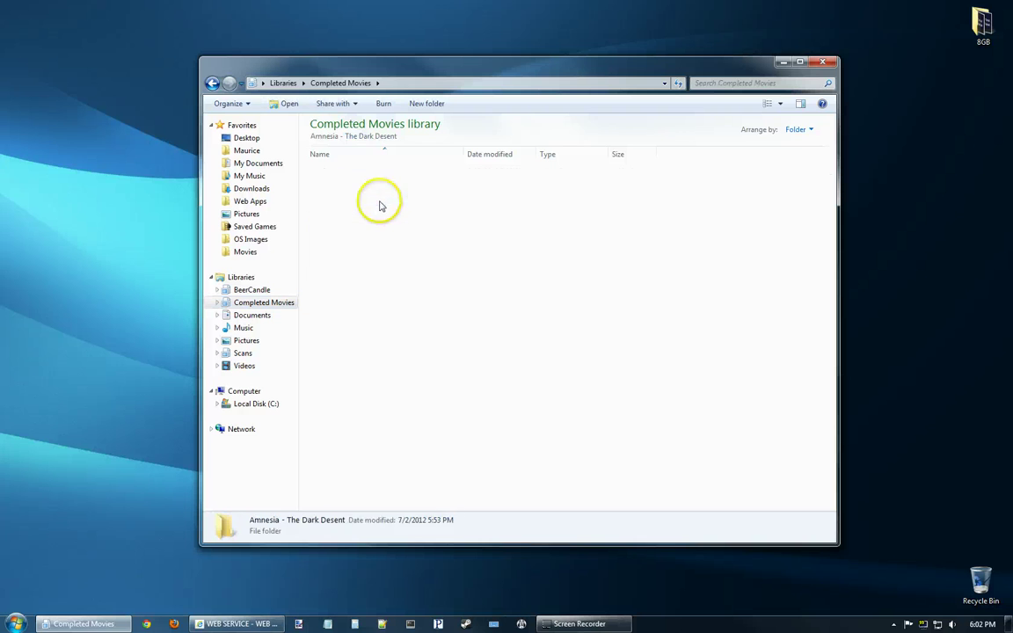
click(384, 216)
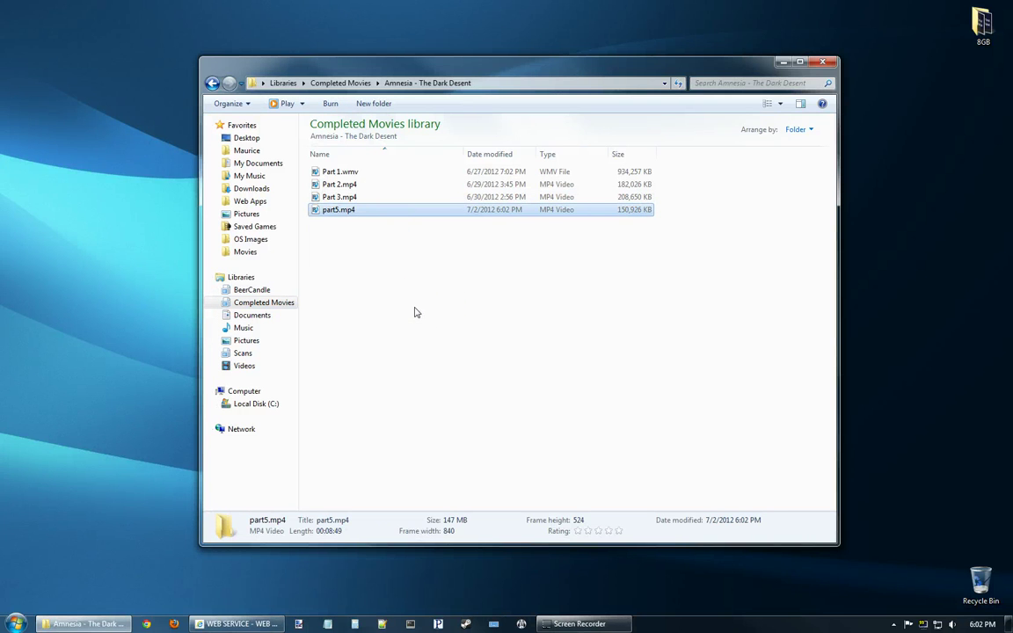
right_click(529, 219)
click(560, 431)
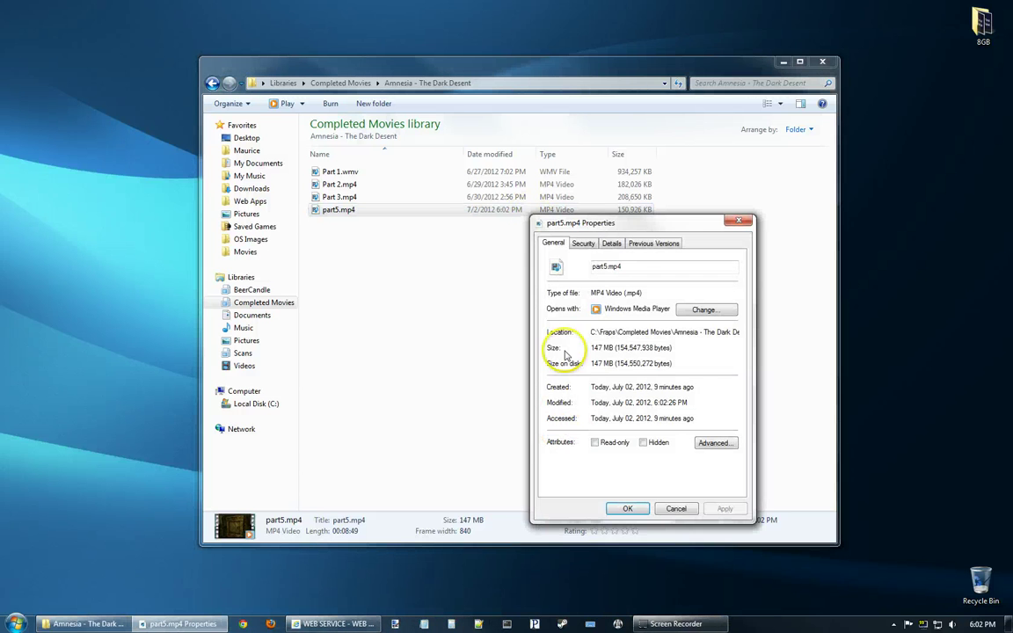
drag(605, 220, 662, 185)
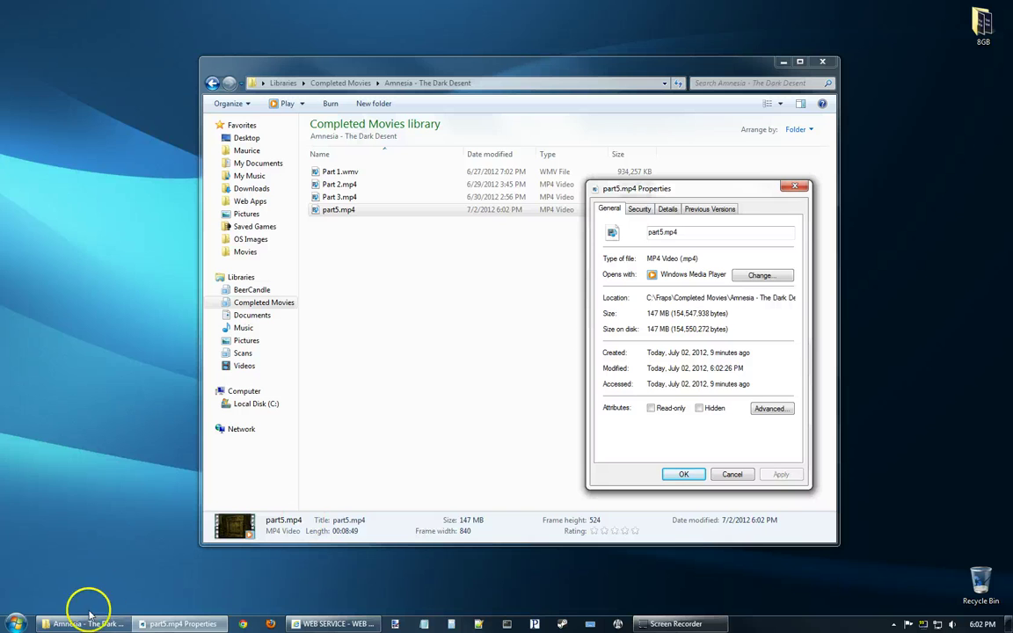
click(258, 252)
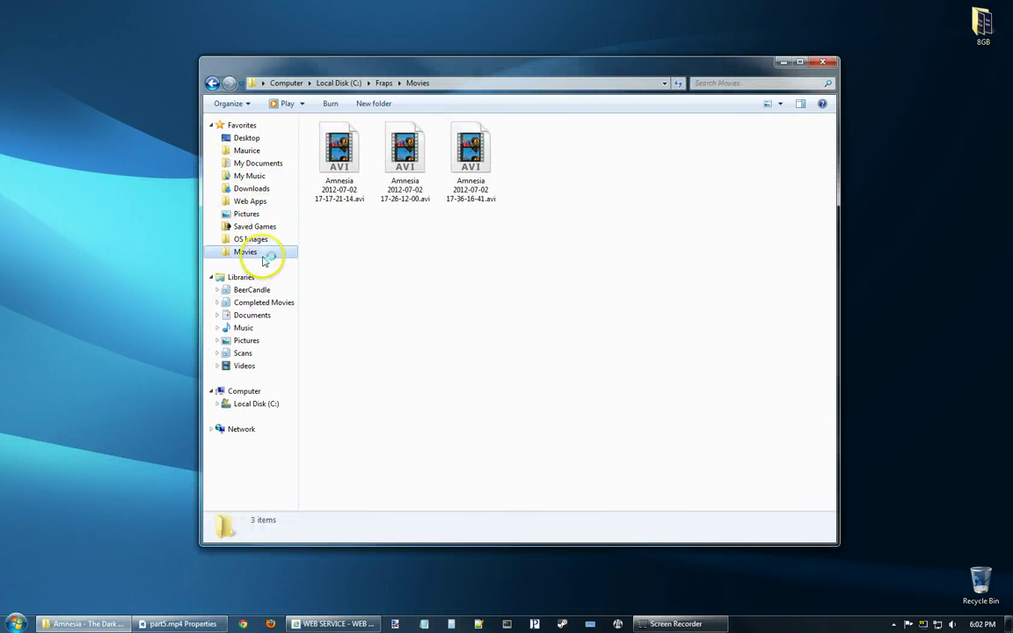
click(337, 189)
right_click(335, 196)
click(384, 398)
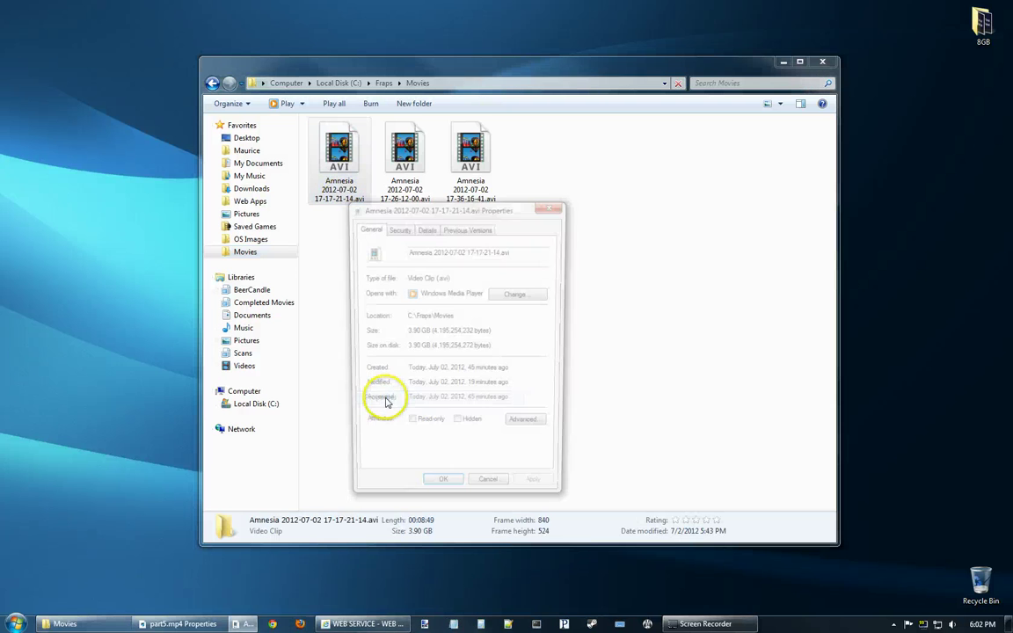
drag(380, 204, 283, 174)
Arrange the two properties windows side by side to compare the original and compressed file sizes, and close both
click(176, 623)
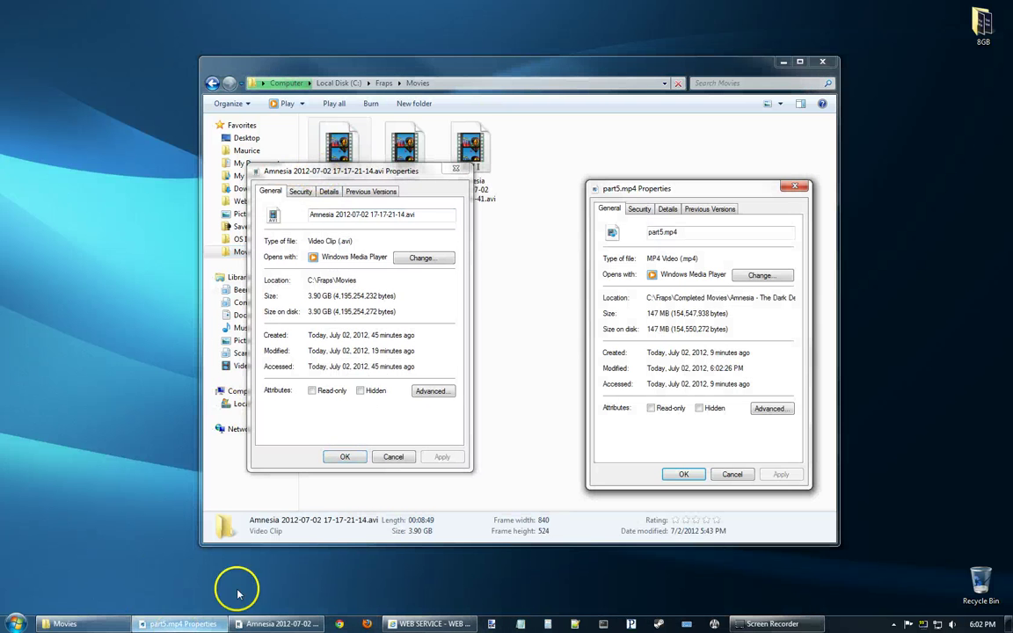
drag(648, 188, 563, 173)
click(420, 173)
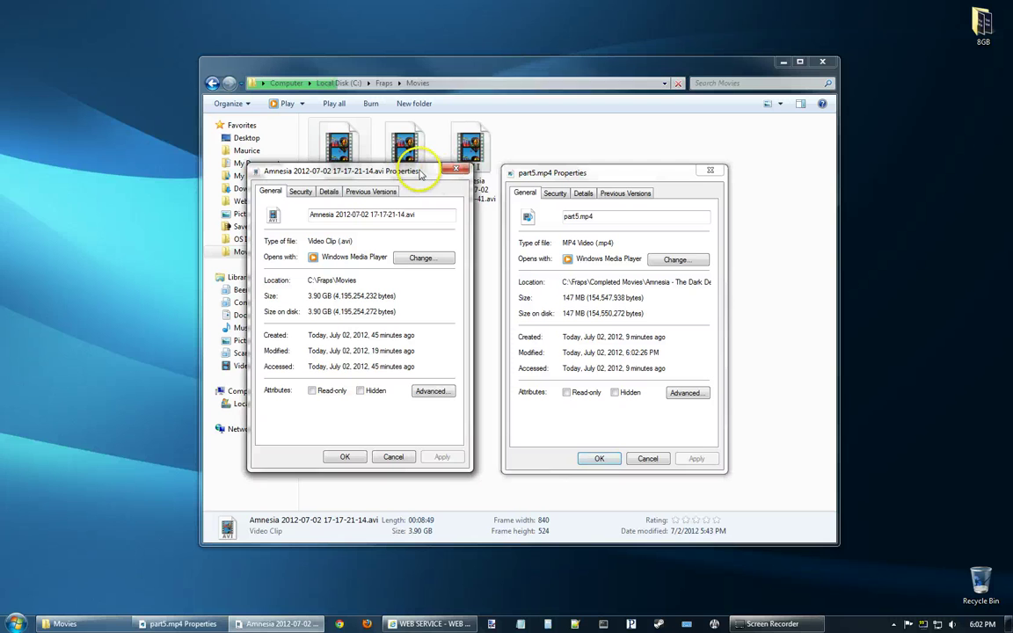
drag(420, 172, 442, 174)
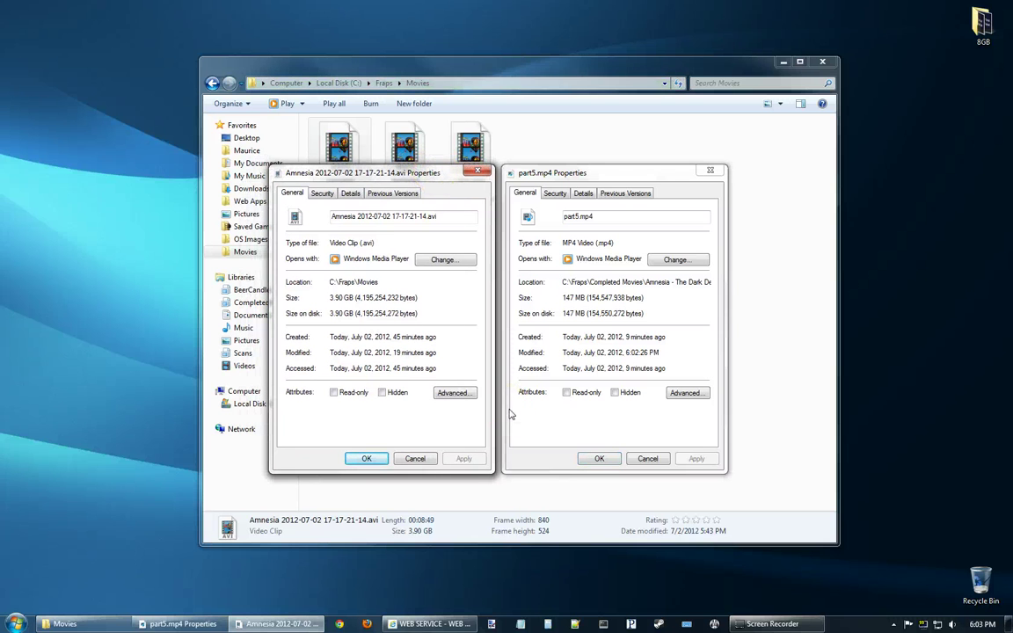
click(477, 169)
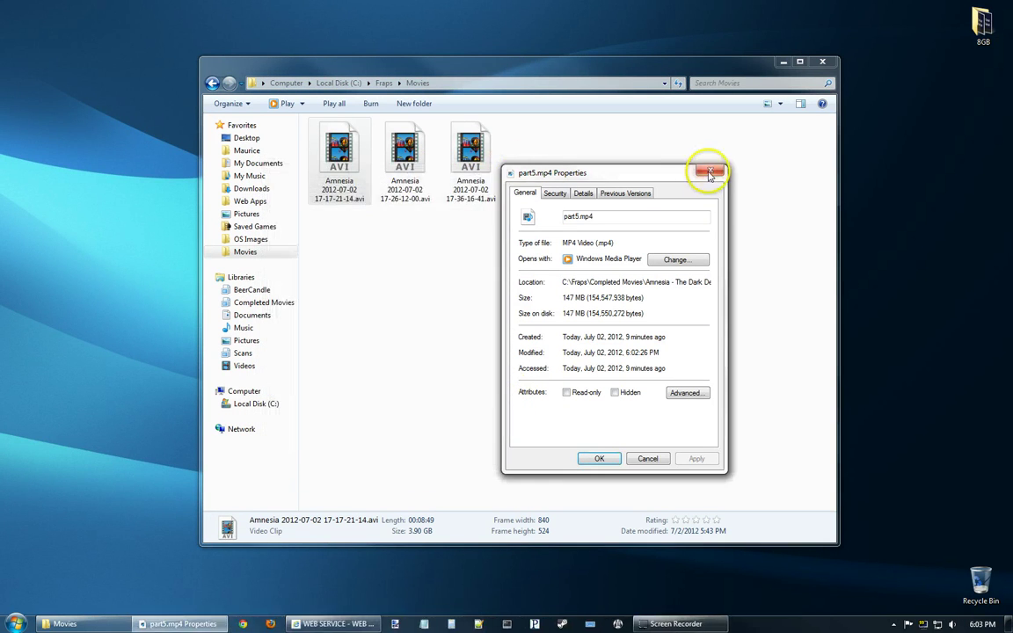
click(709, 170)
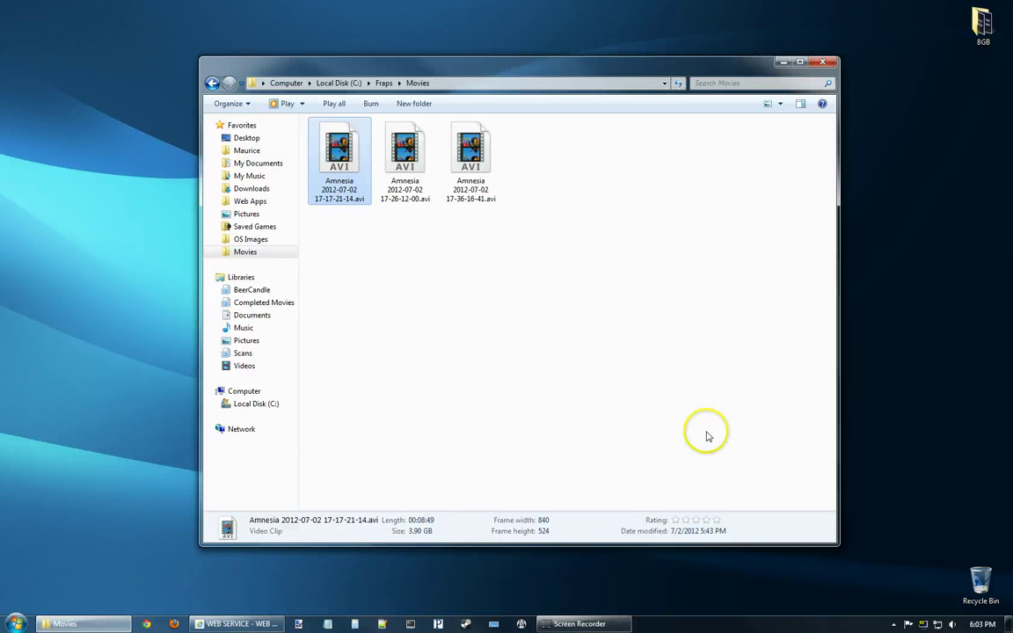
click(853, 437)
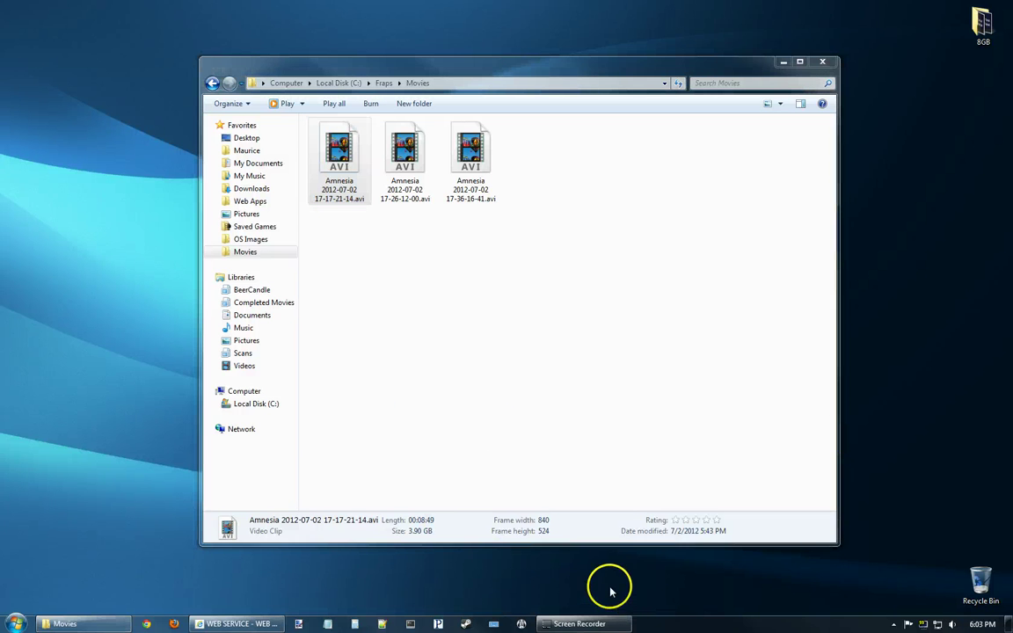